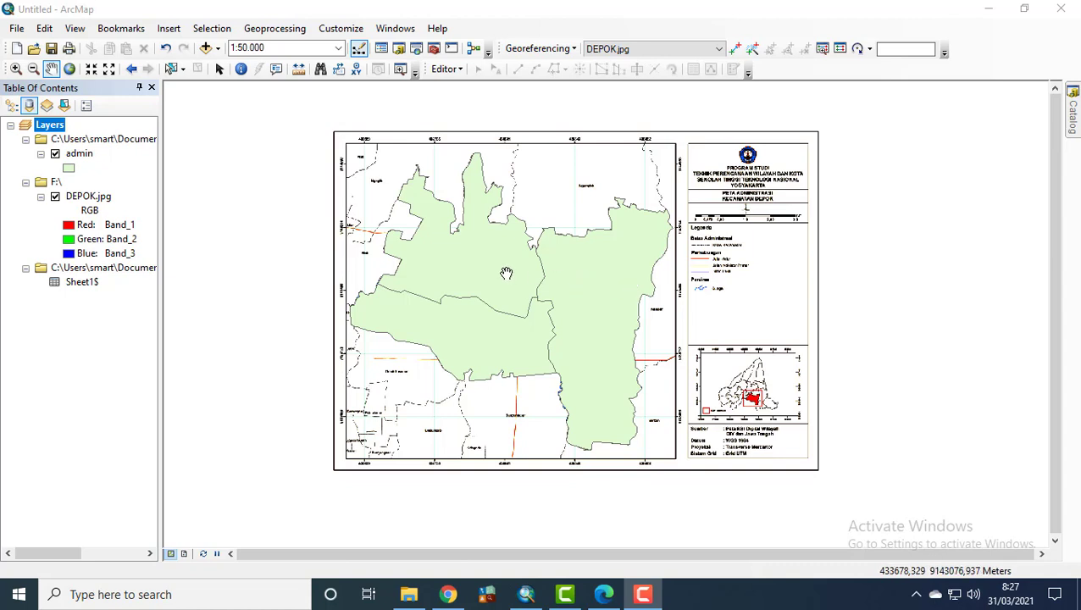
Review the attribute table of the admin layer, and close it.
right_click(80, 153)
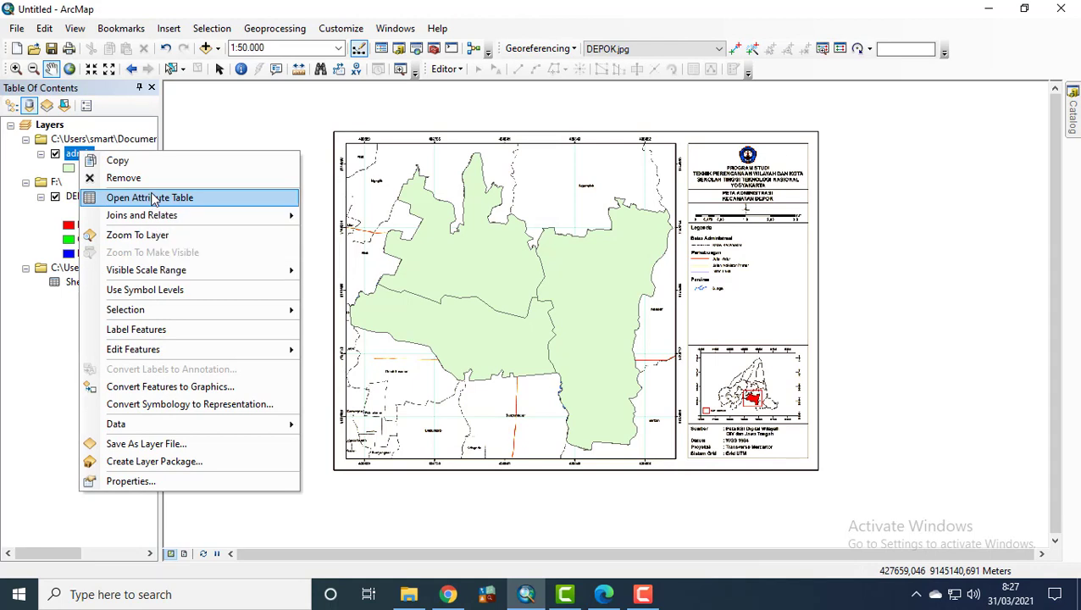
left_click(153, 198)
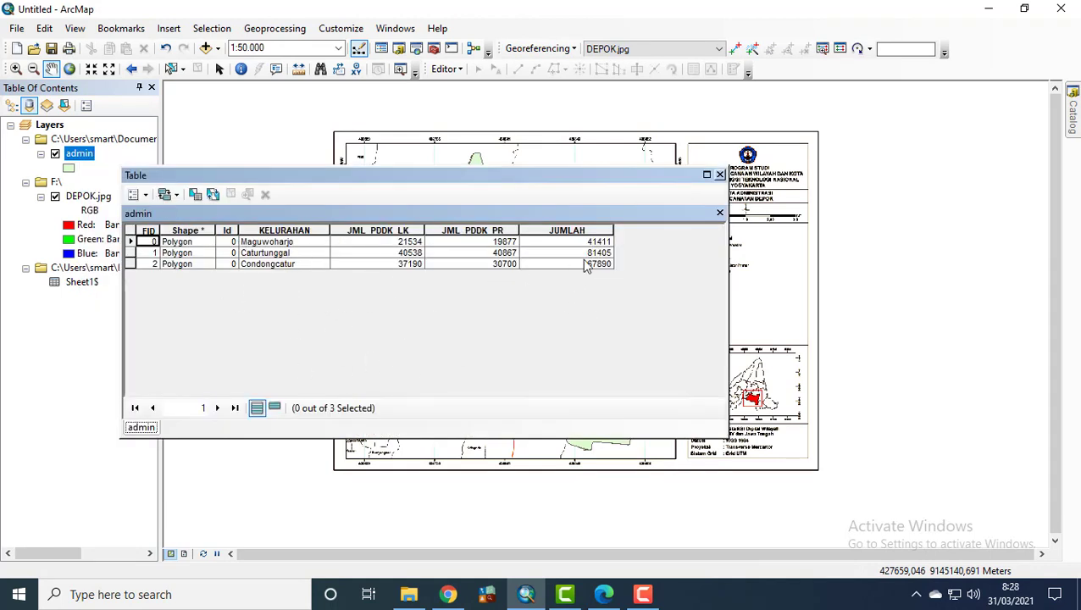
left_click(720, 176)
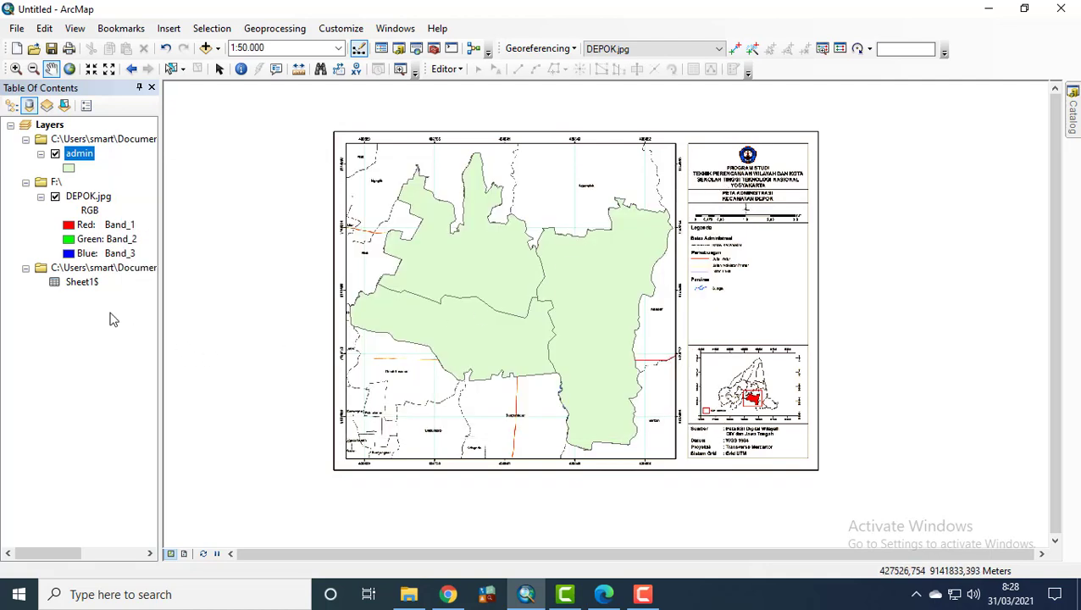
right_click(80, 138)
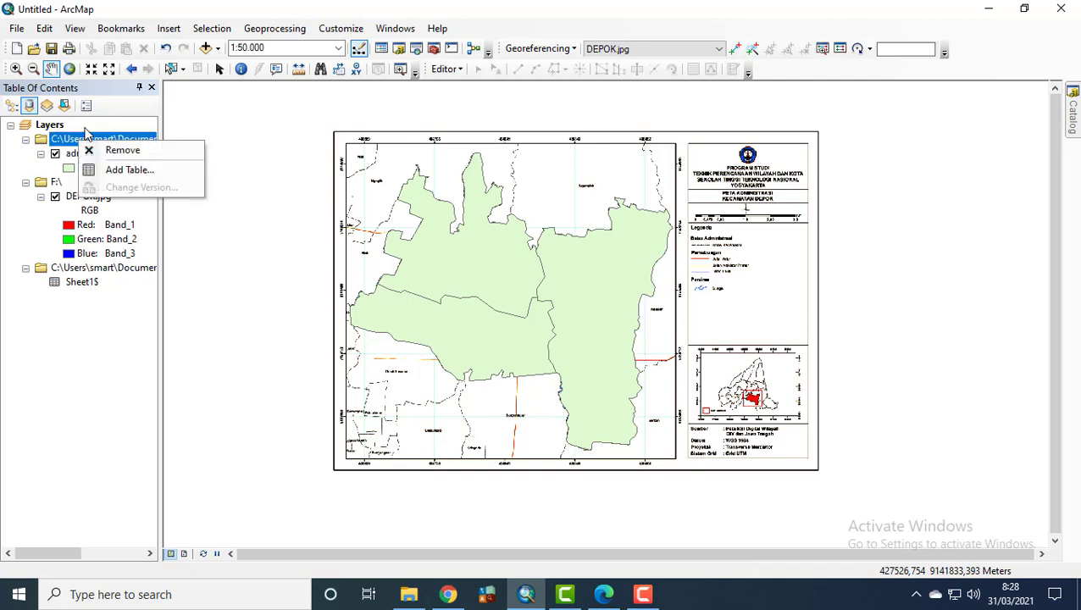
left_click(249, 173)
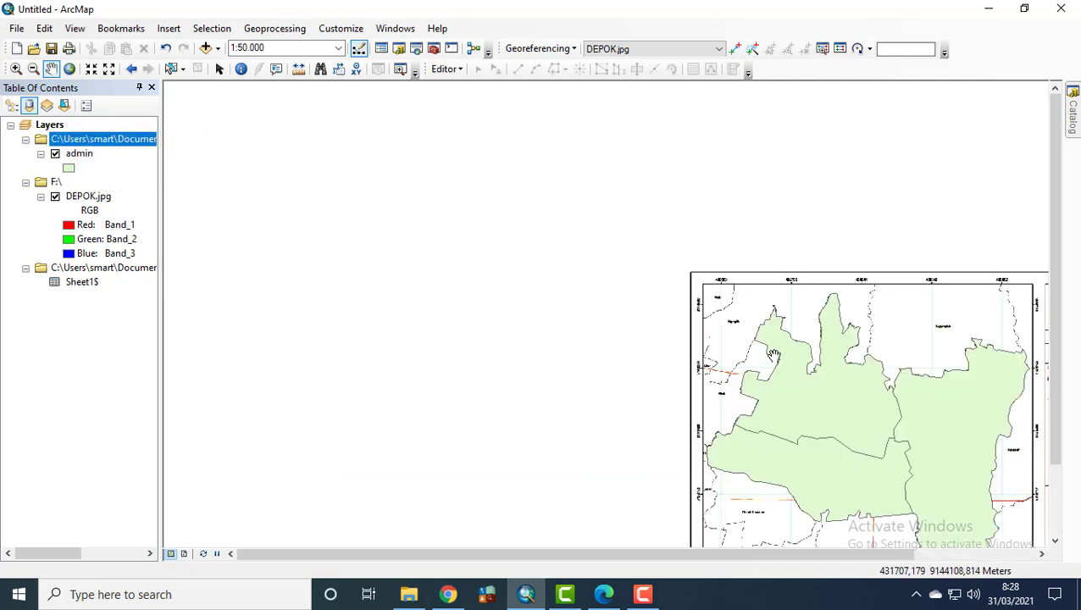
left_click_drag(772, 355, 521, 229)
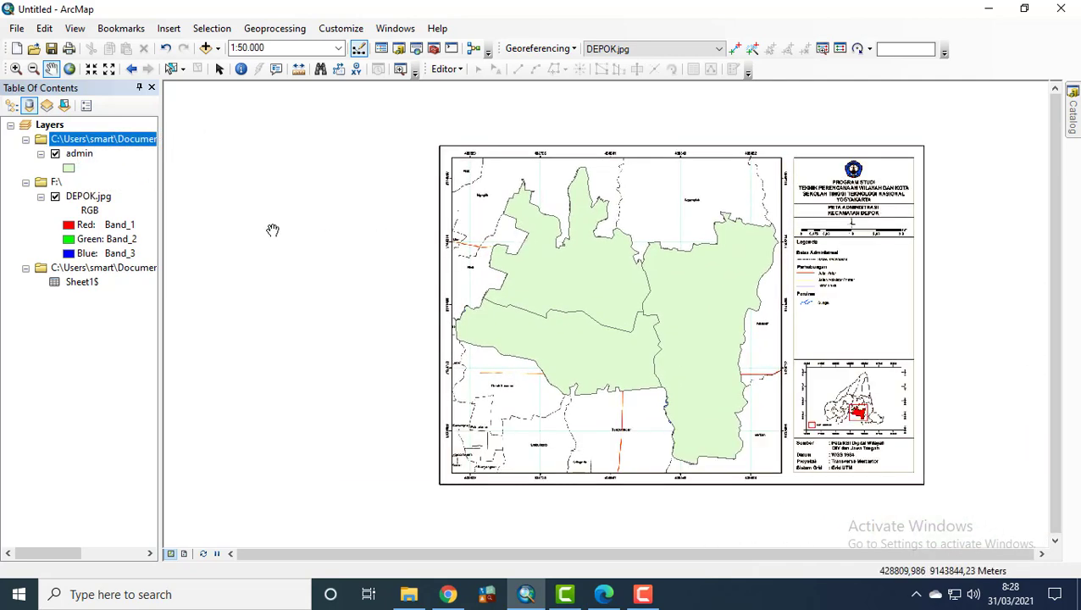
Export all features of the admin layer to E:\Export_Output_2.shp in the layer's source coordinate system, and add the result to the map.
right_click(78, 159)
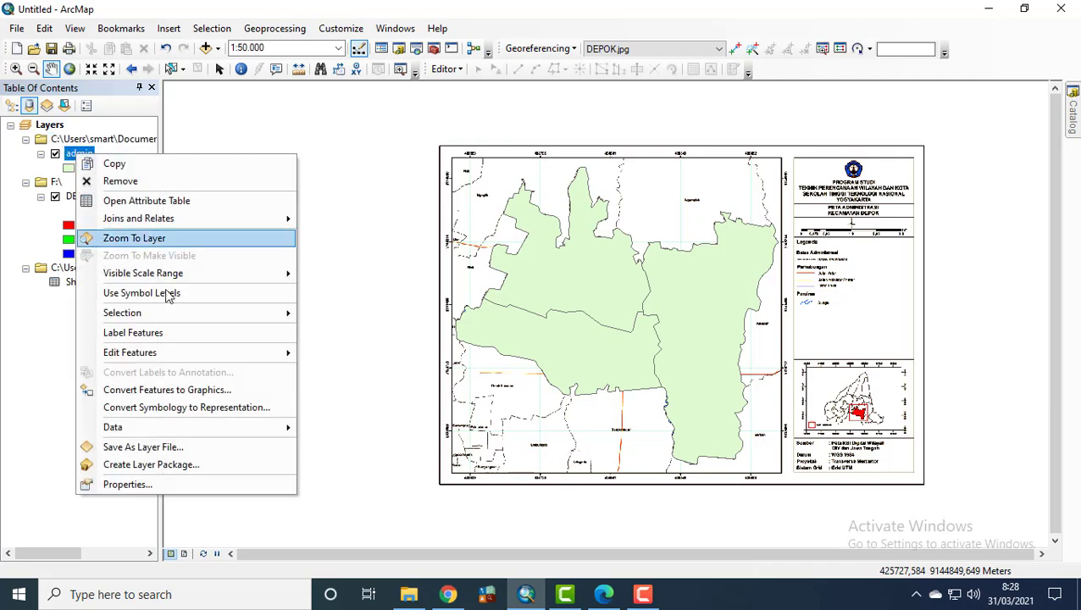
mouse_move(286, 432)
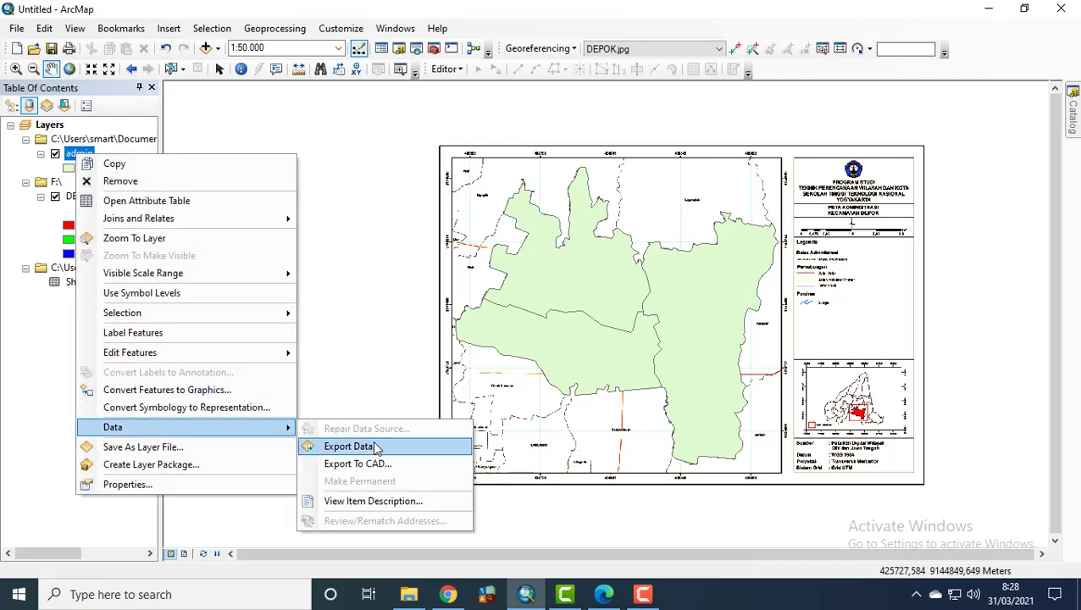
left_click(373, 446)
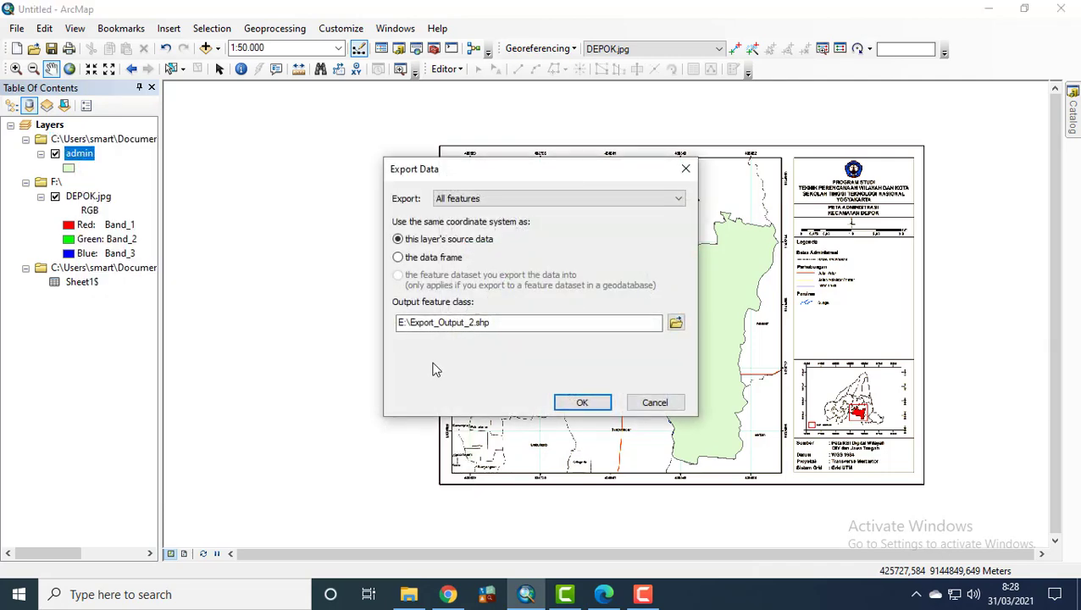
left_click(582, 404)
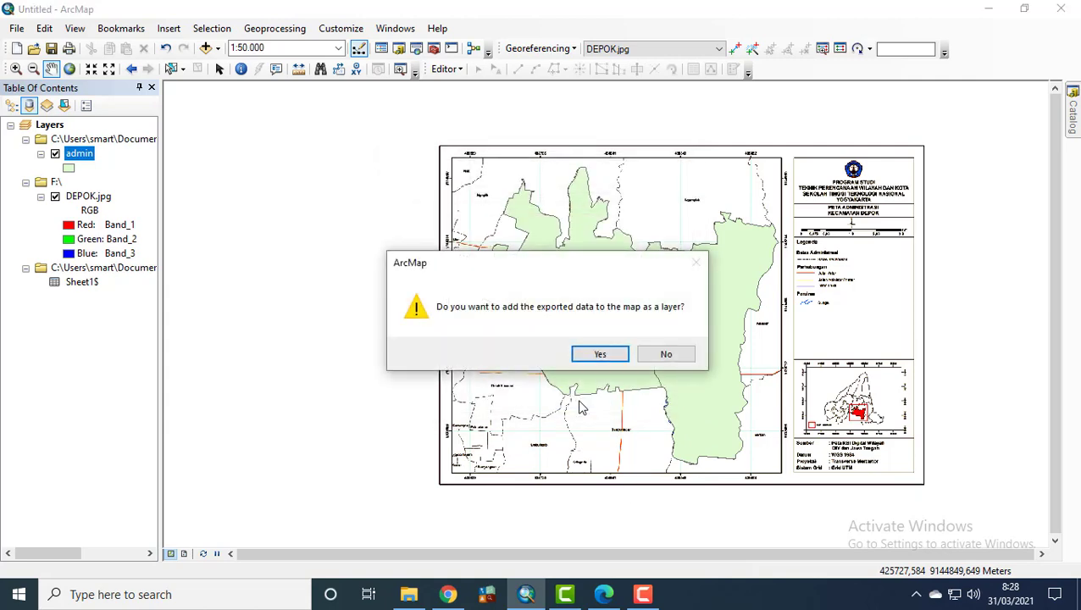
left_click(591, 355)
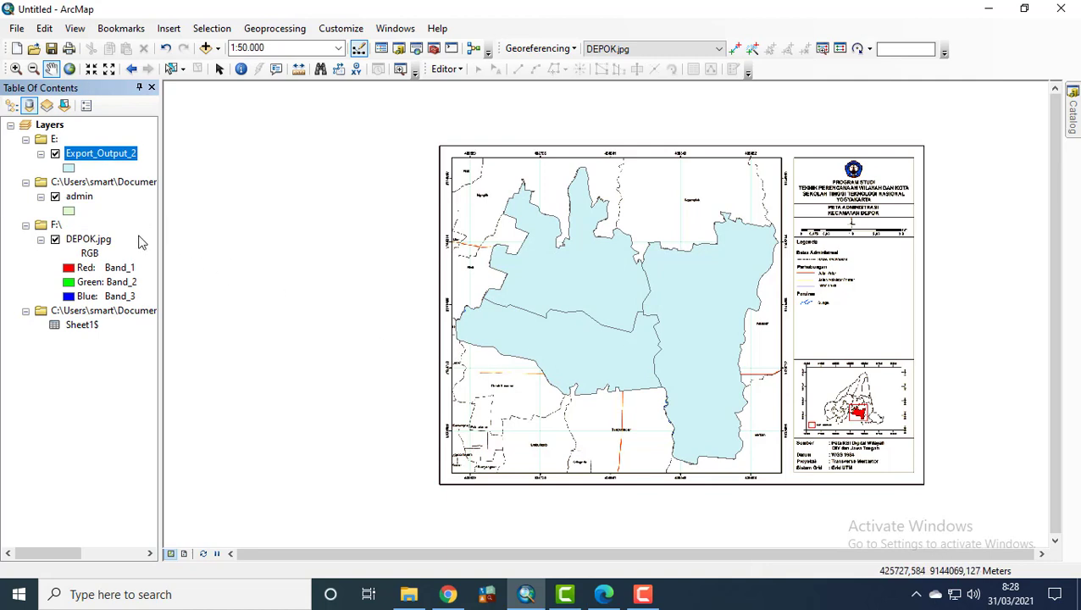
Examine the attribute table of the Export_Output_2 layer, and close it.
right_click(99, 157)
left_click(145, 200)
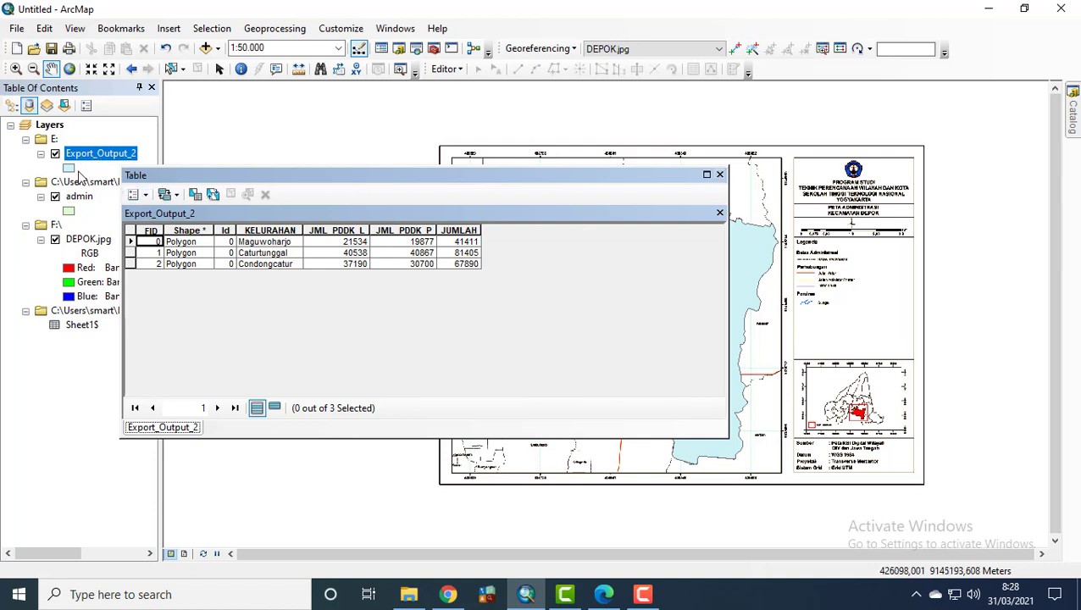
left_click(719, 175)
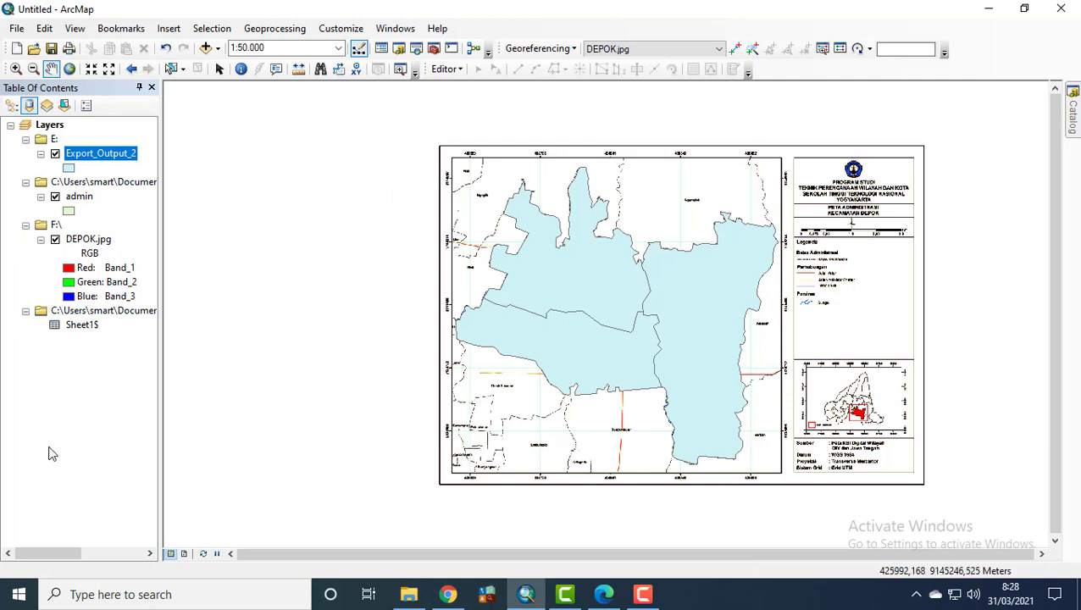
Start a new field named LUAS_WIL in the attribute table of the Export_Output_2 layer.
left_click_drag(666, 310, 613, 293)
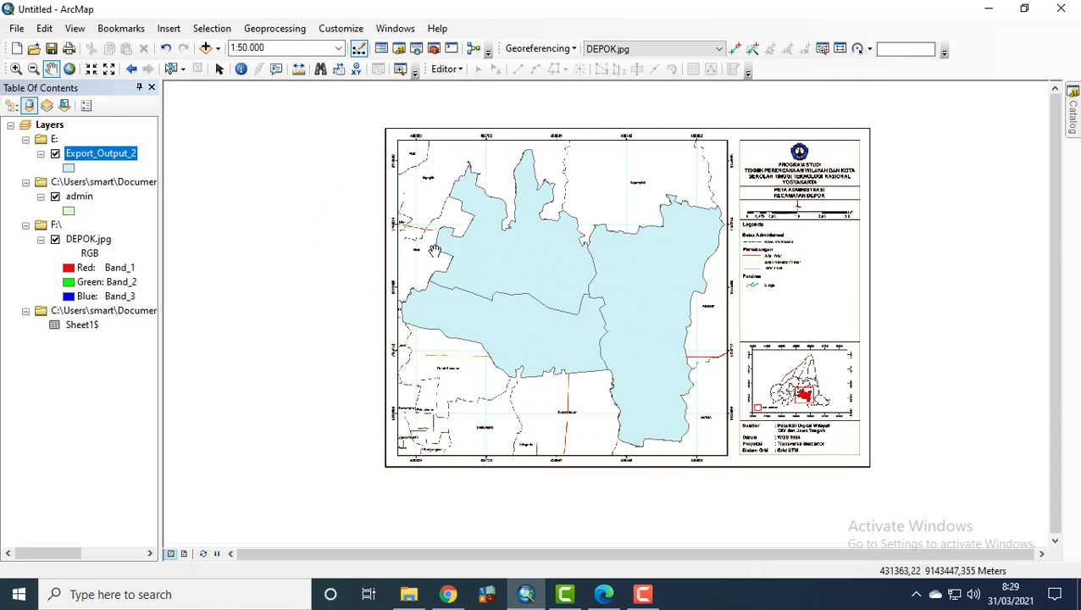
right_click(108, 161)
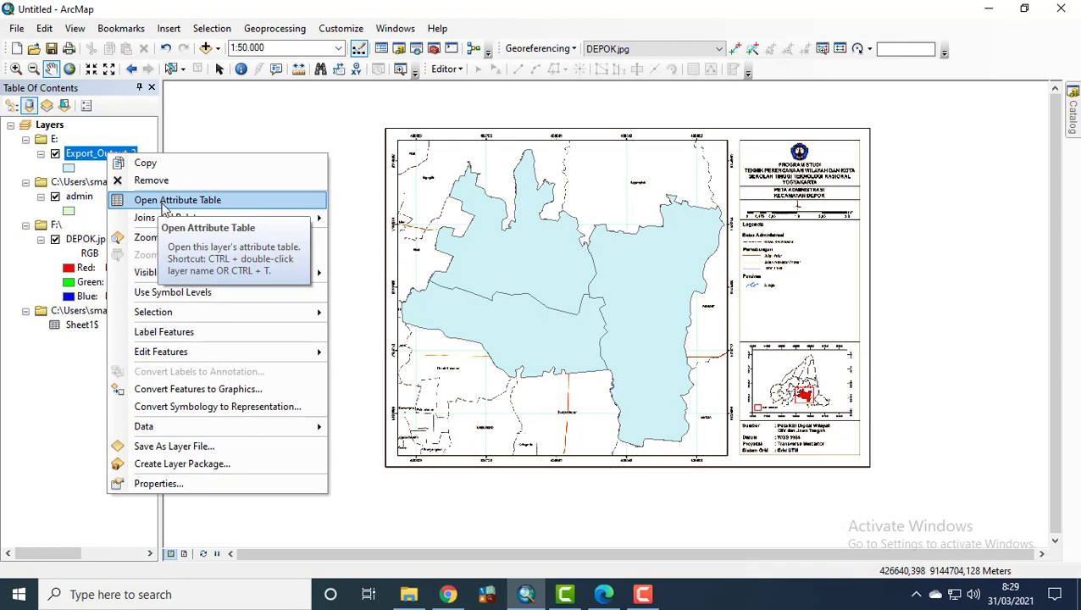
right_click(76, 155)
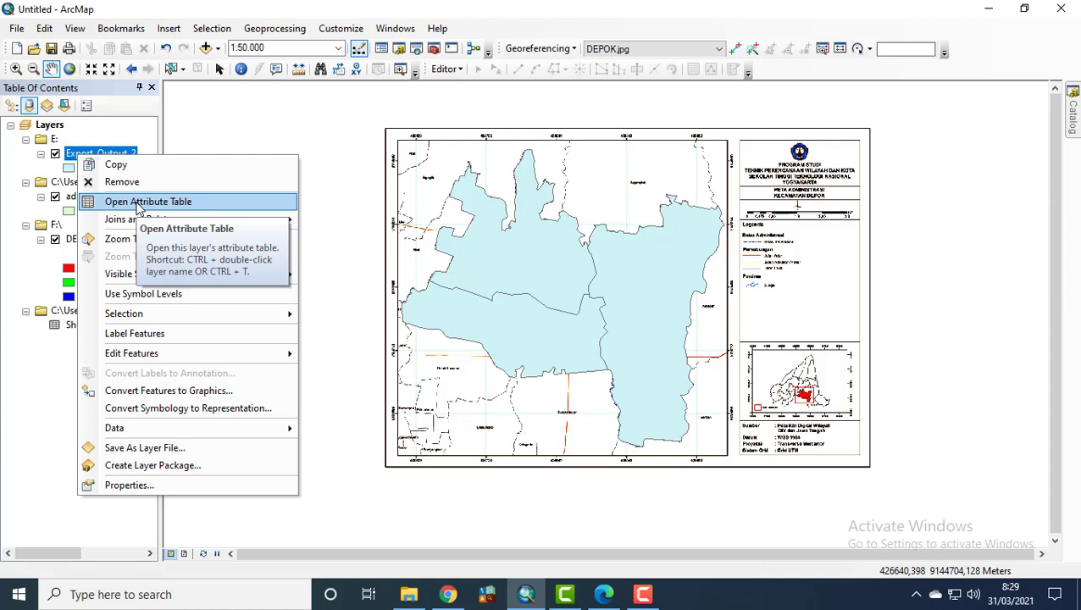
left_click(138, 206)
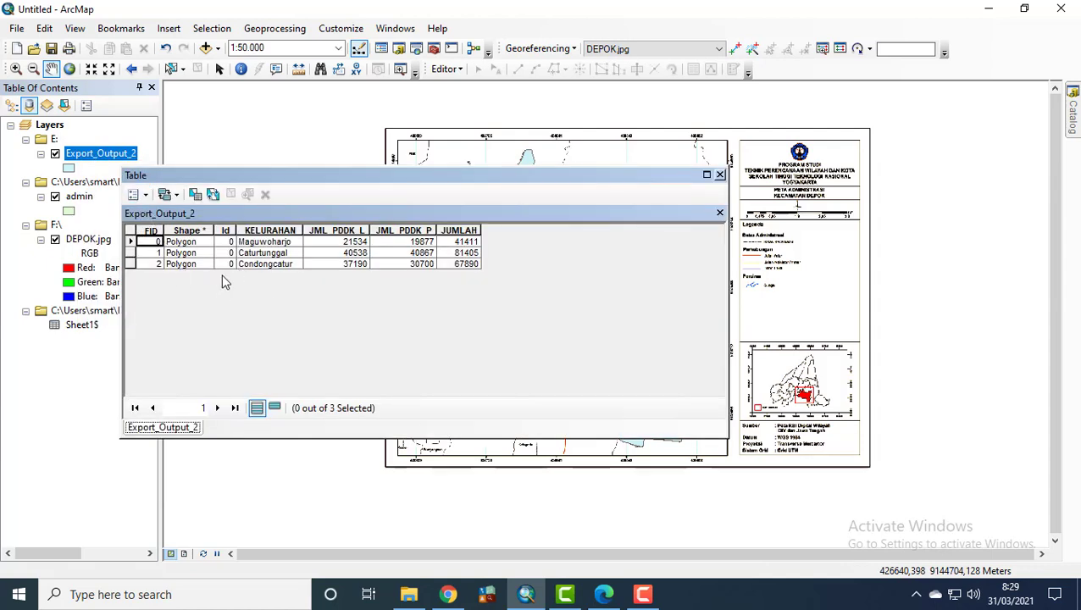
left_click(145, 195)
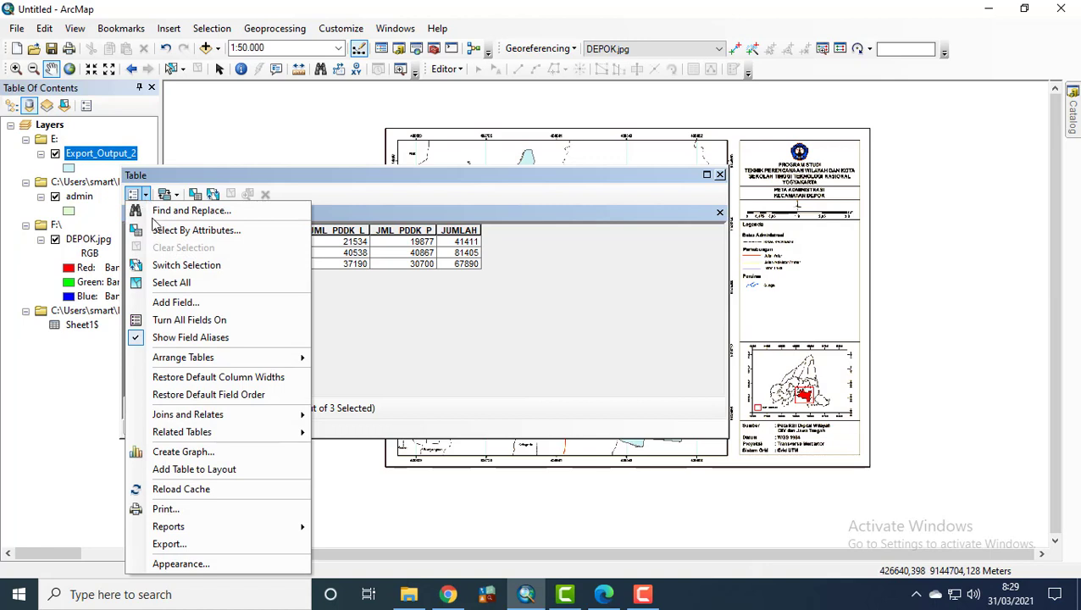
left_click(176, 303)
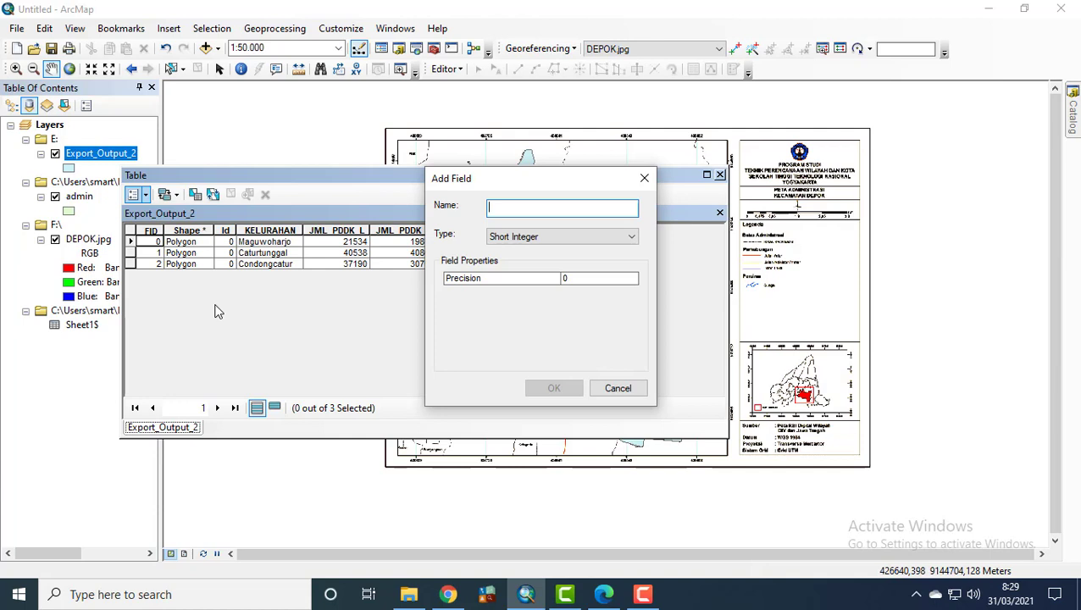
type("LUAS_WIL")
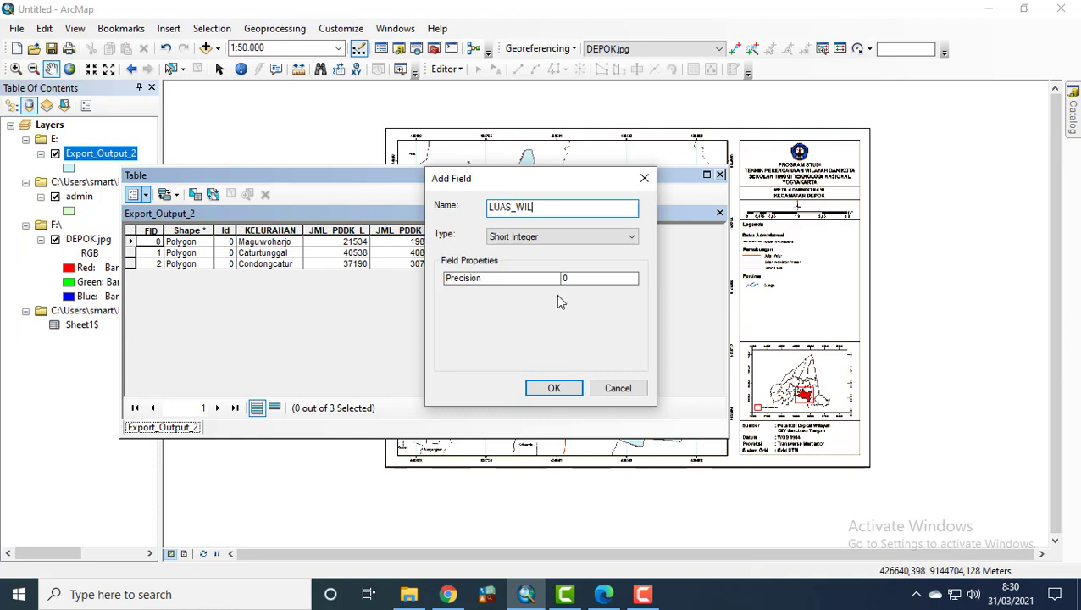
Set the LUAS_WIL field's type to Double and add the field to the table.
left_click(510, 240)
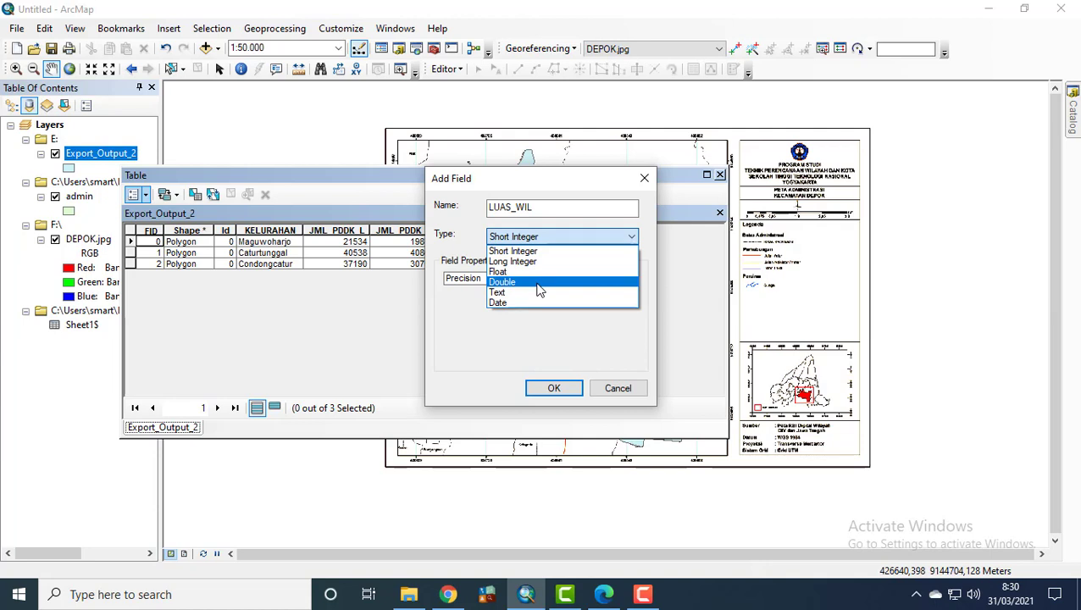
left_click(538, 288)
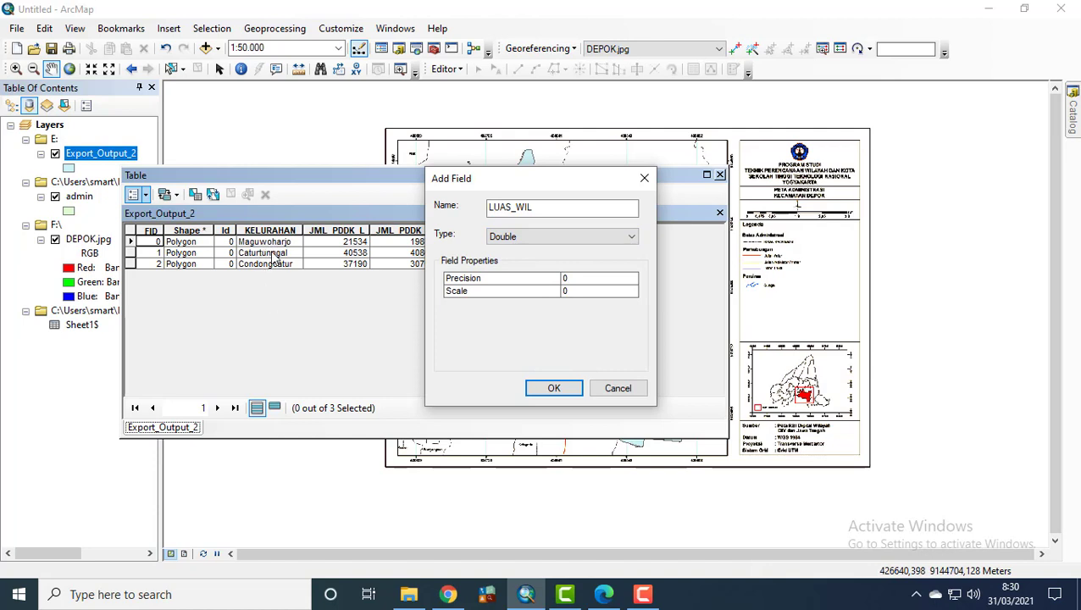
left_click(502, 240)
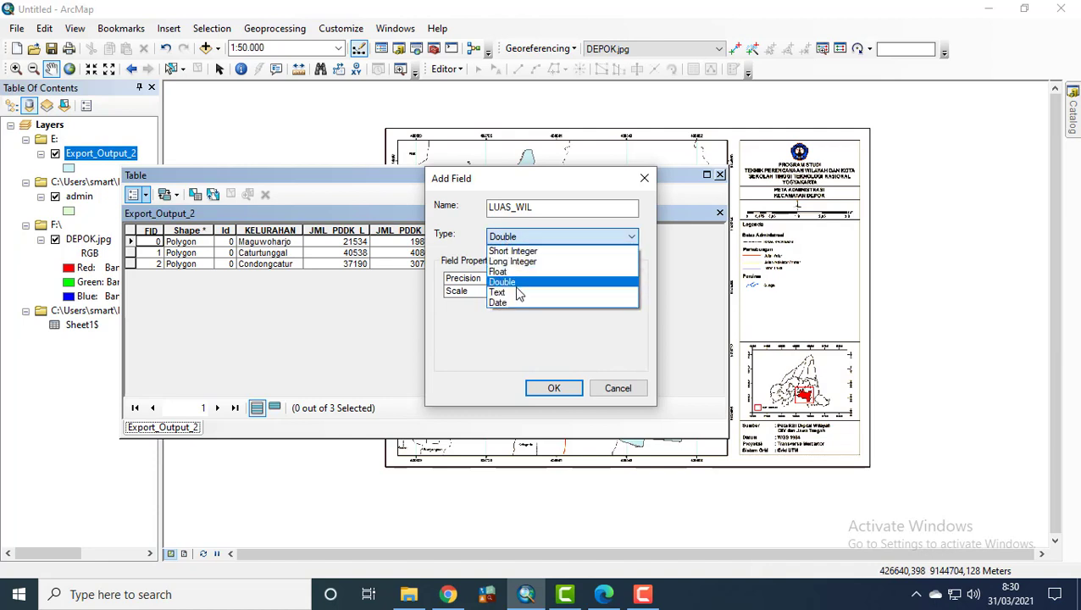
left_click(445, 237)
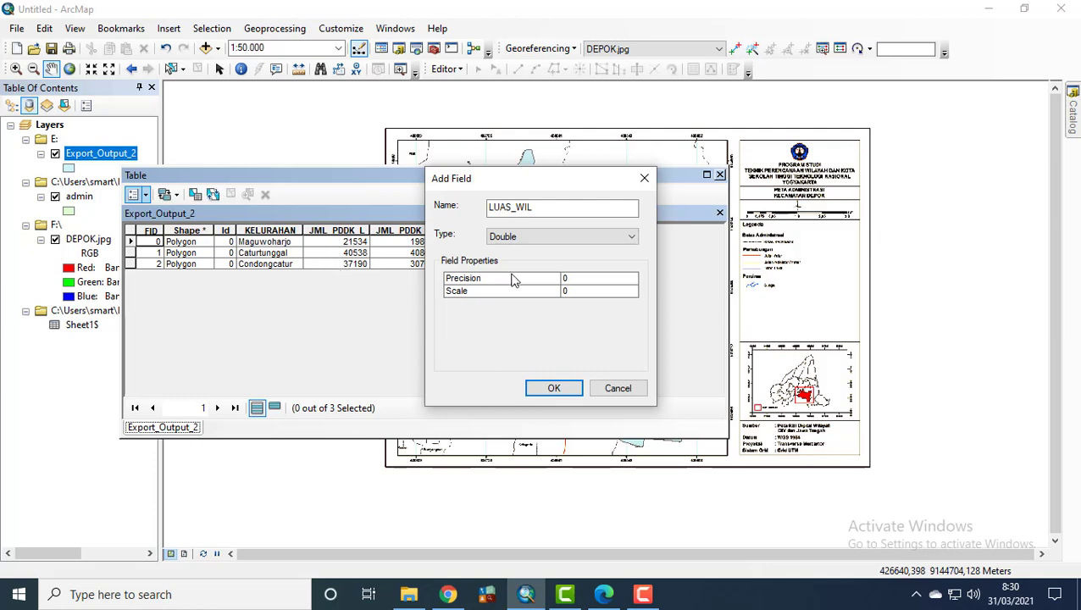
left_click(502, 243)
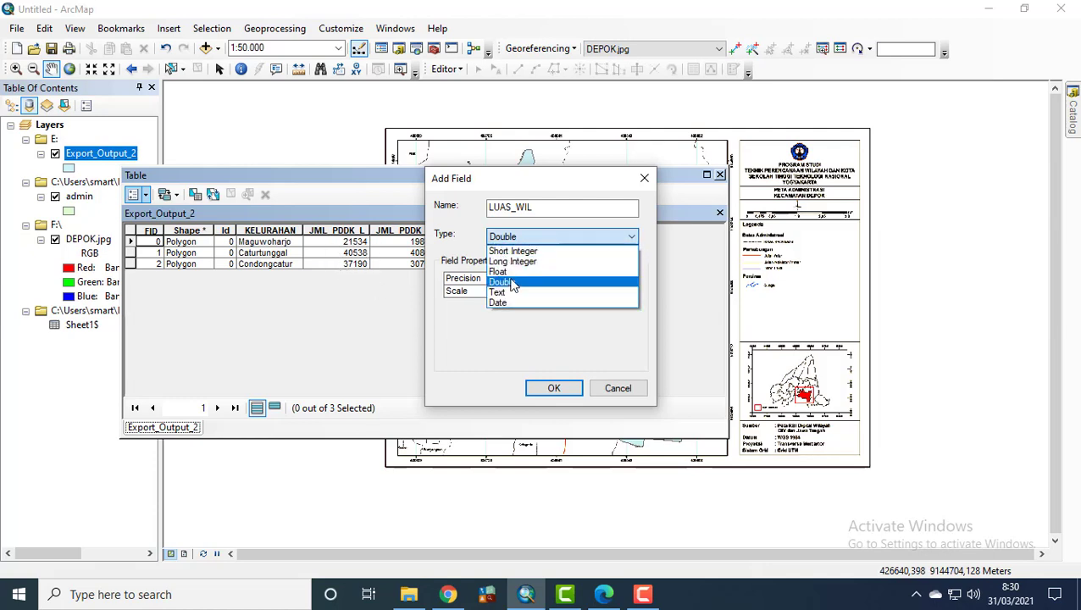
left_click(512, 283)
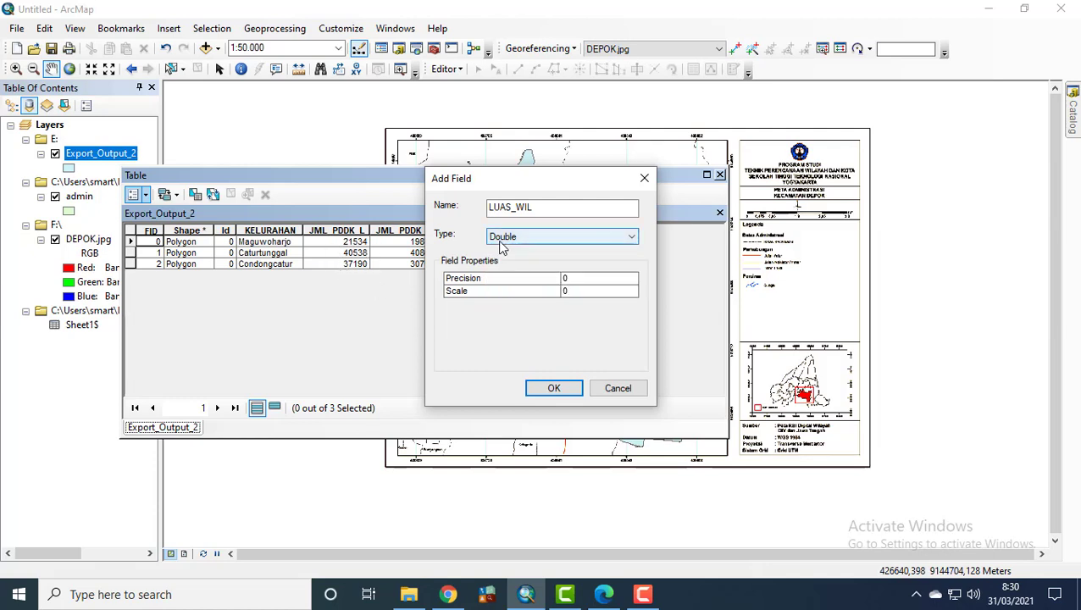
left_click(551, 208)
left_click(555, 389)
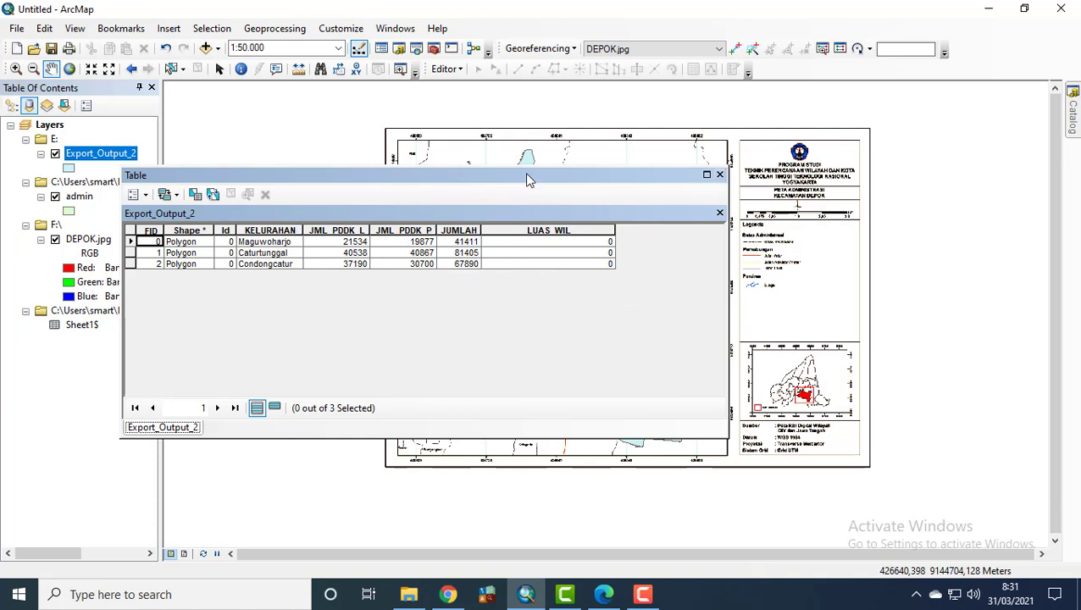
Calculate the LUAS_WIL field as each polygon's area in hectares, using the coordinate system of the data source.
left_click_drag(529, 176, 631, 182)
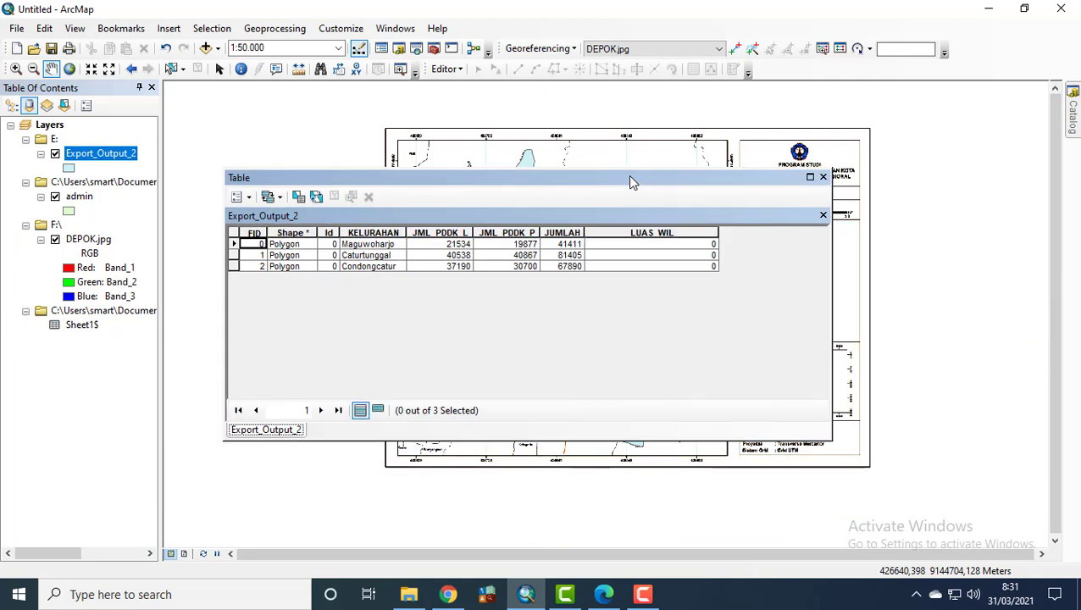
left_click_drag(625, 149, 880, 176)
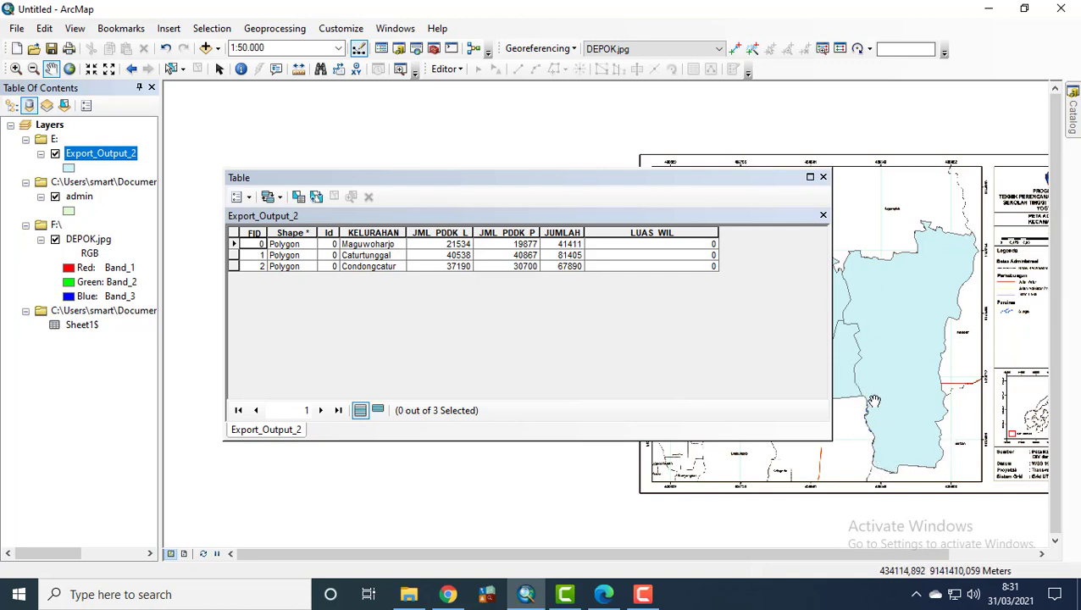
right_click(669, 227)
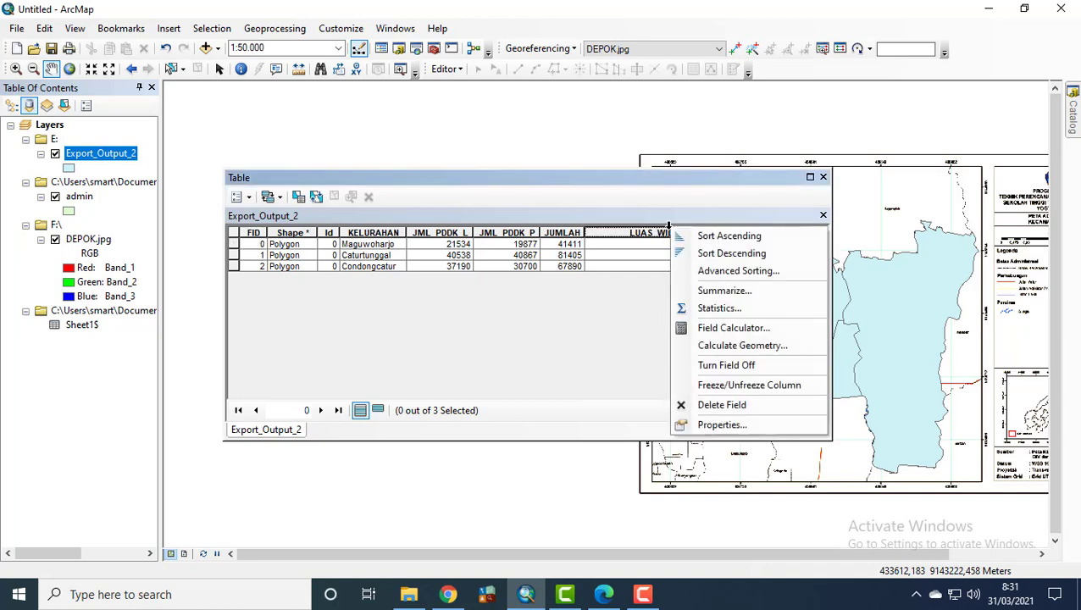
left_click(746, 347)
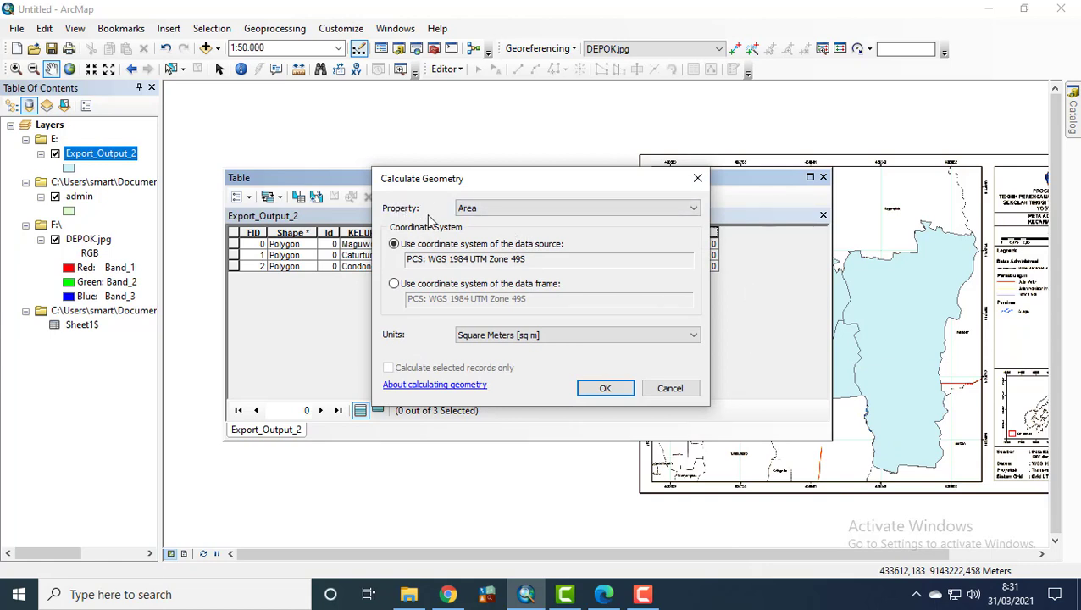
left_click(550, 210)
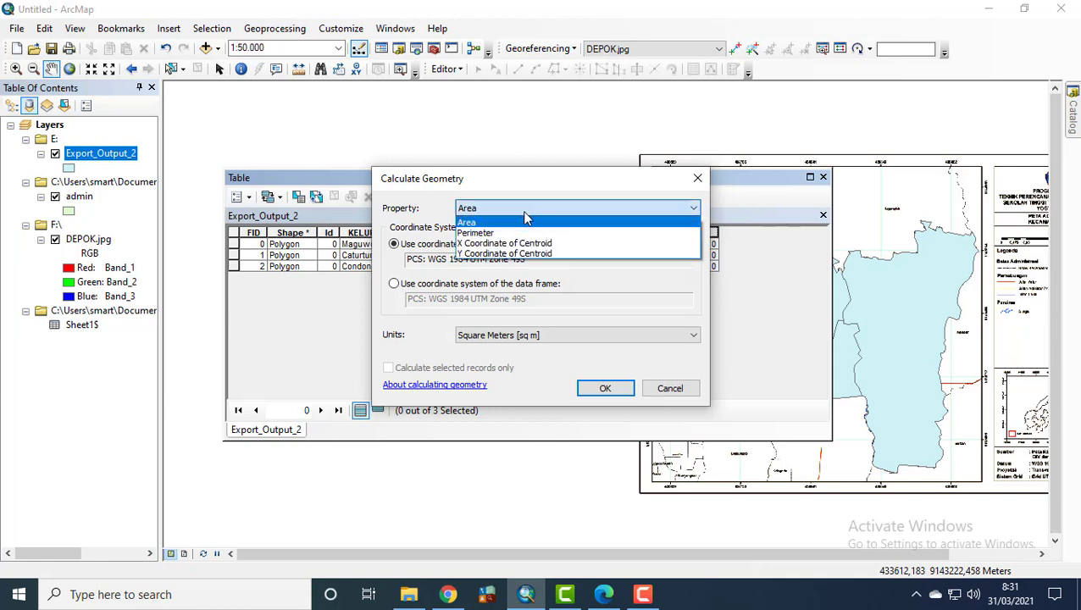
left_click(498, 224)
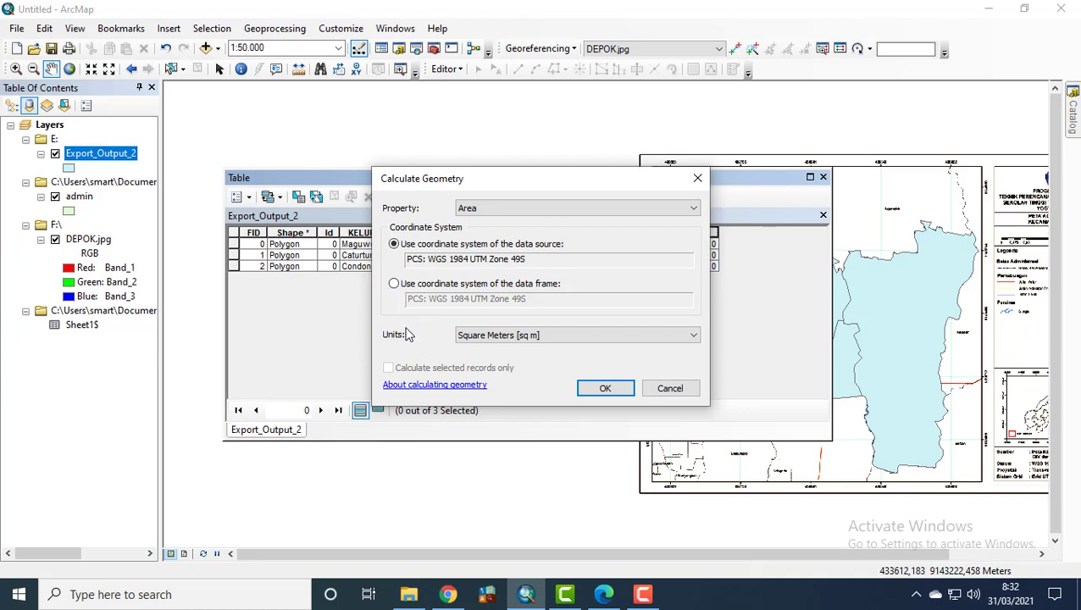
left_click(491, 338)
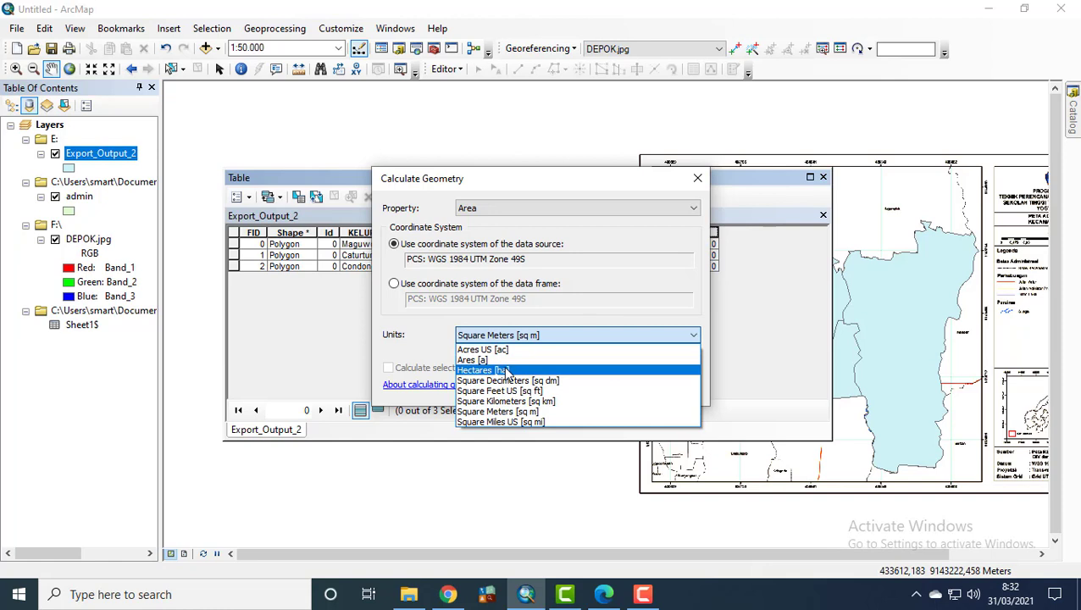
left_click(506, 371)
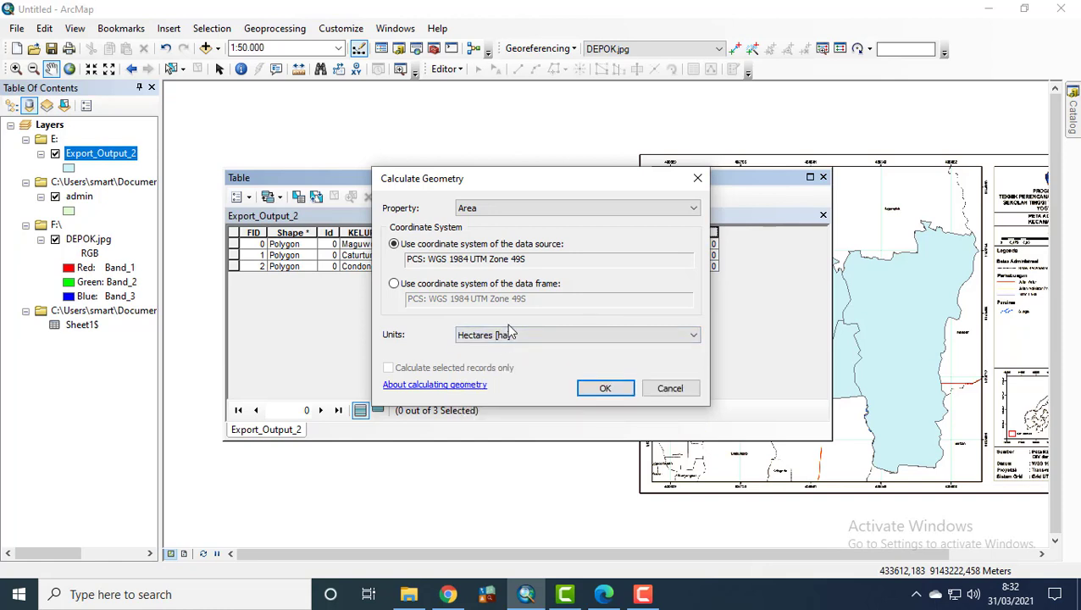
left_click(599, 389)
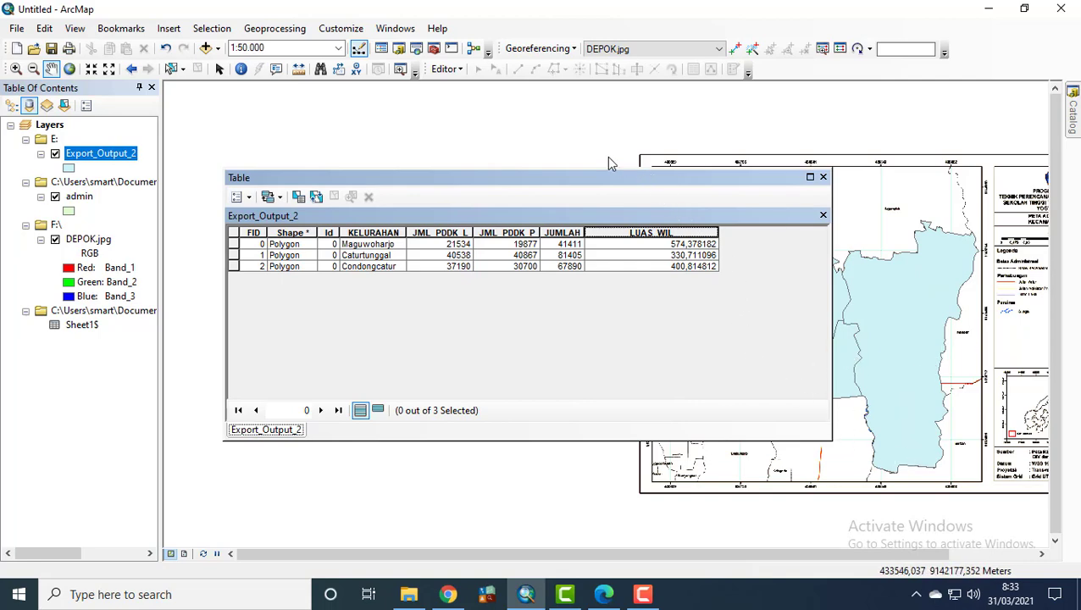
Add a new field named KPDTN_PDK of type Double to the Export_Output_2 attribute table.
left_click_drag(612, 178, 506, 135)
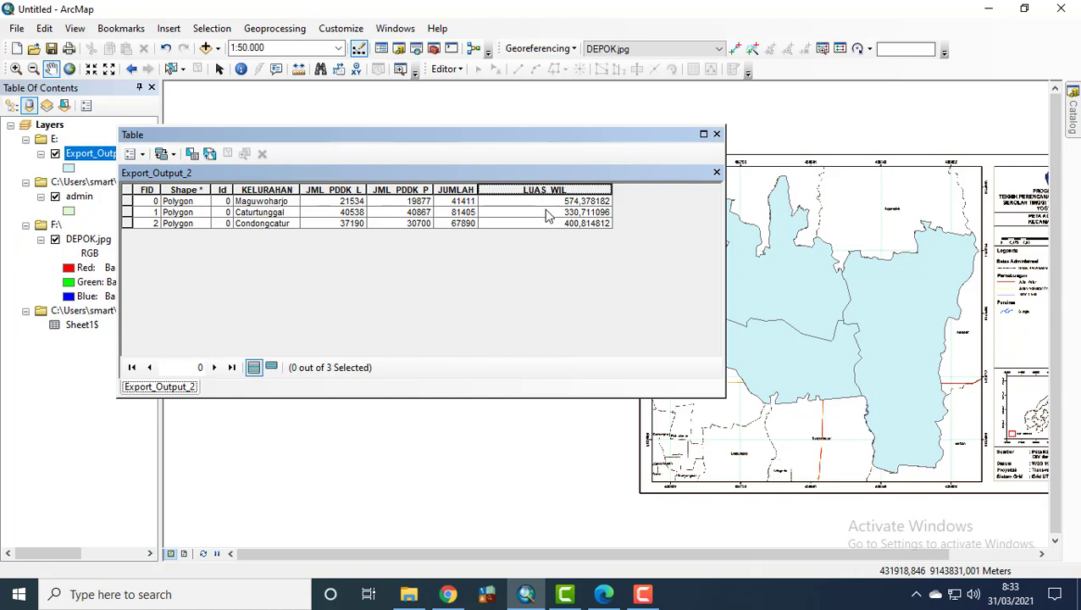
left_click(143, 154)
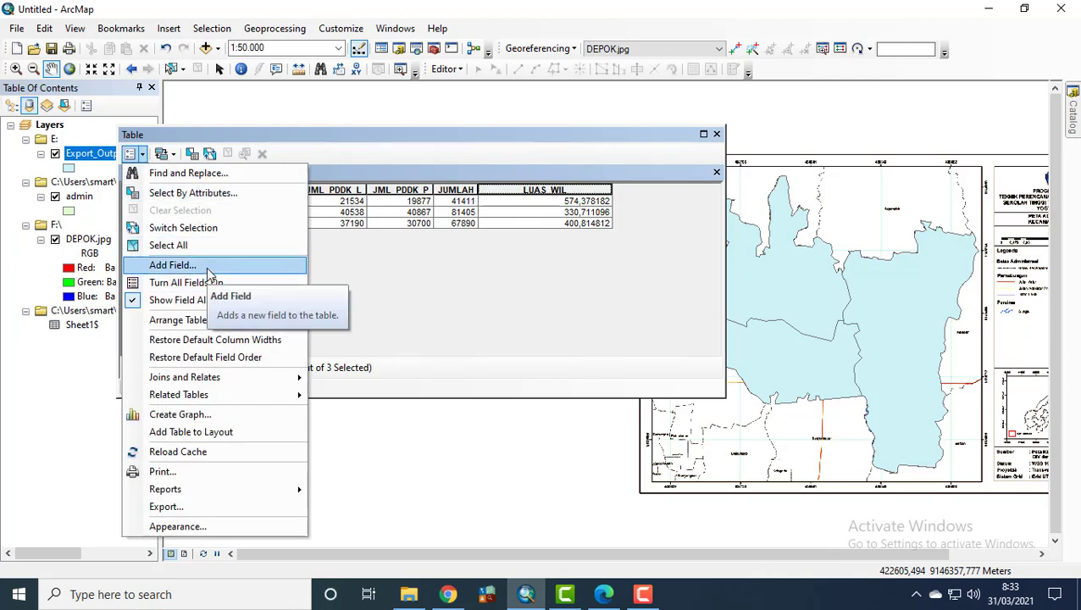
left_click(173, 265)
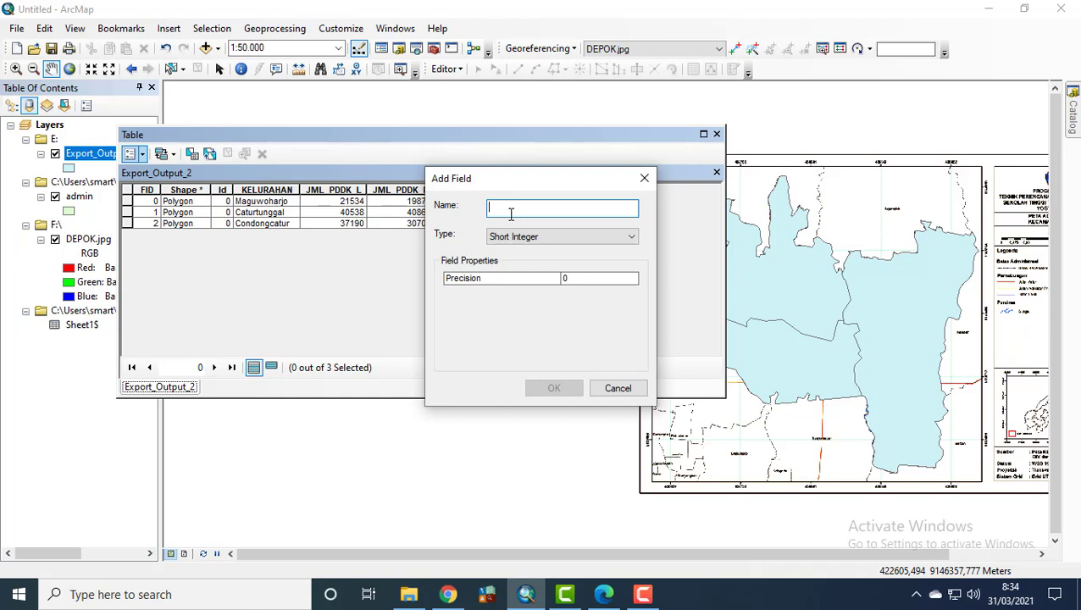
type("KP")
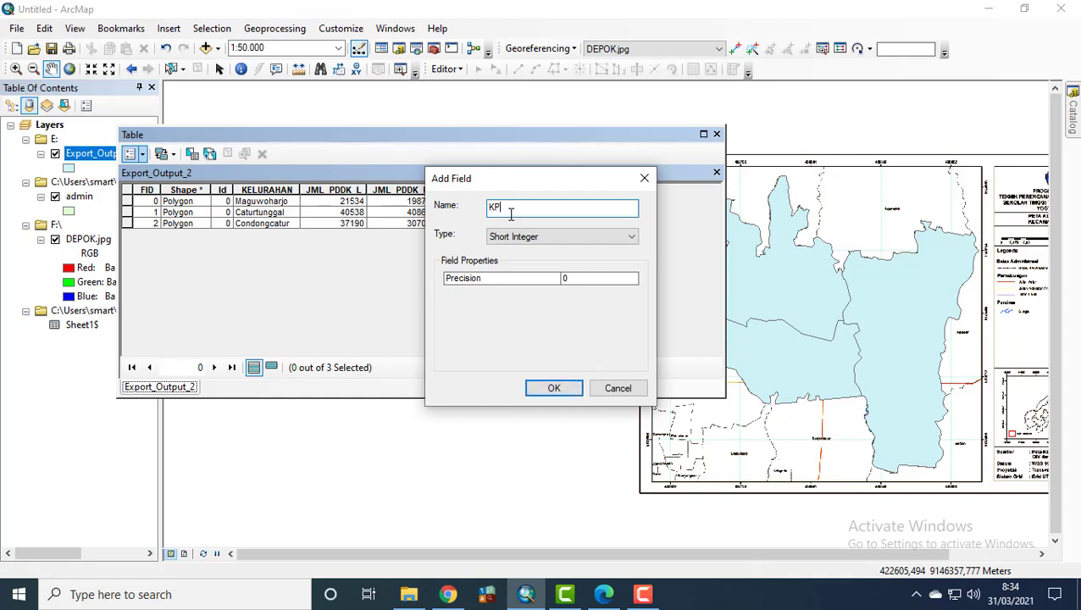
type("DTN_PDK")
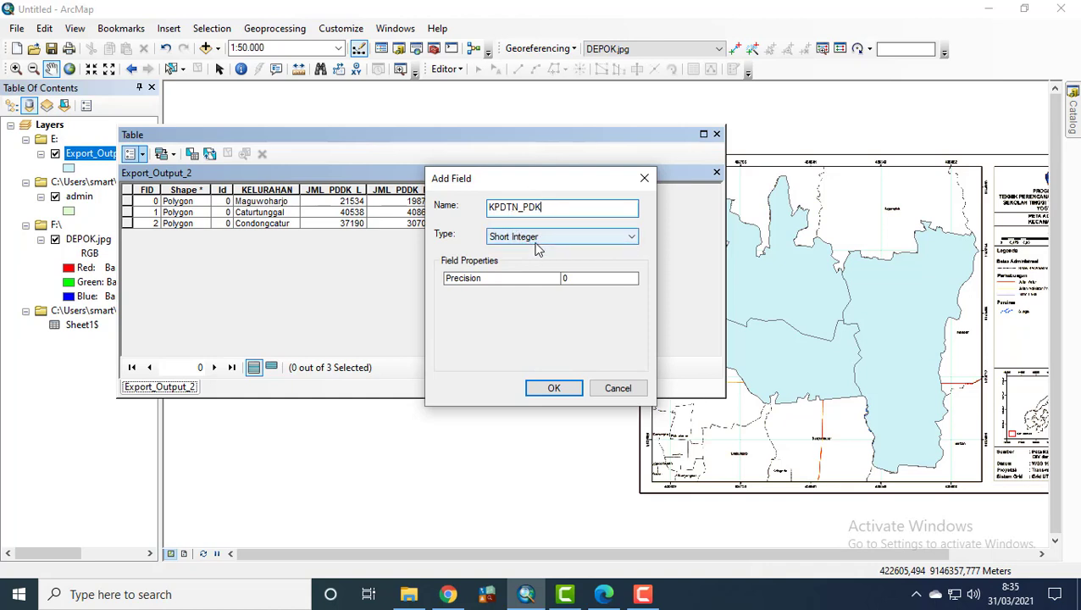
left_click(536, 242)
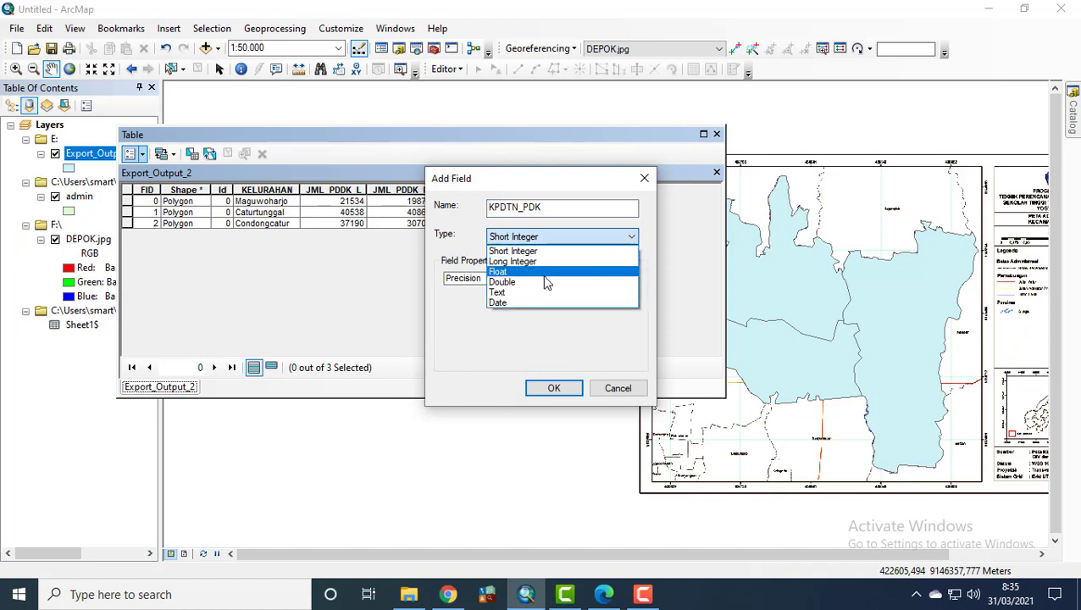
left_click(546, 289)
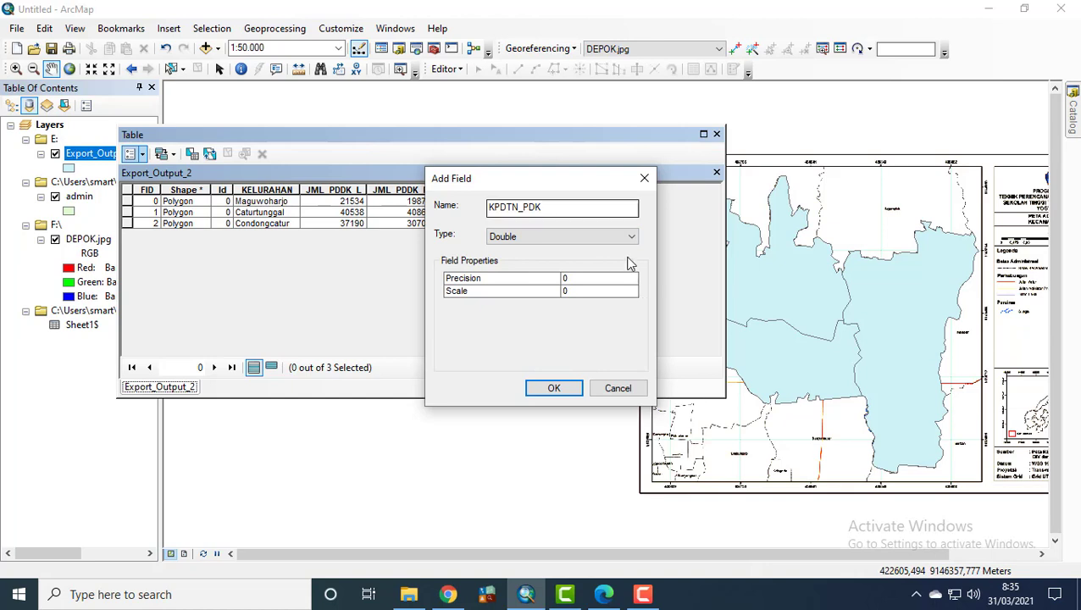
left_click(554, 388)
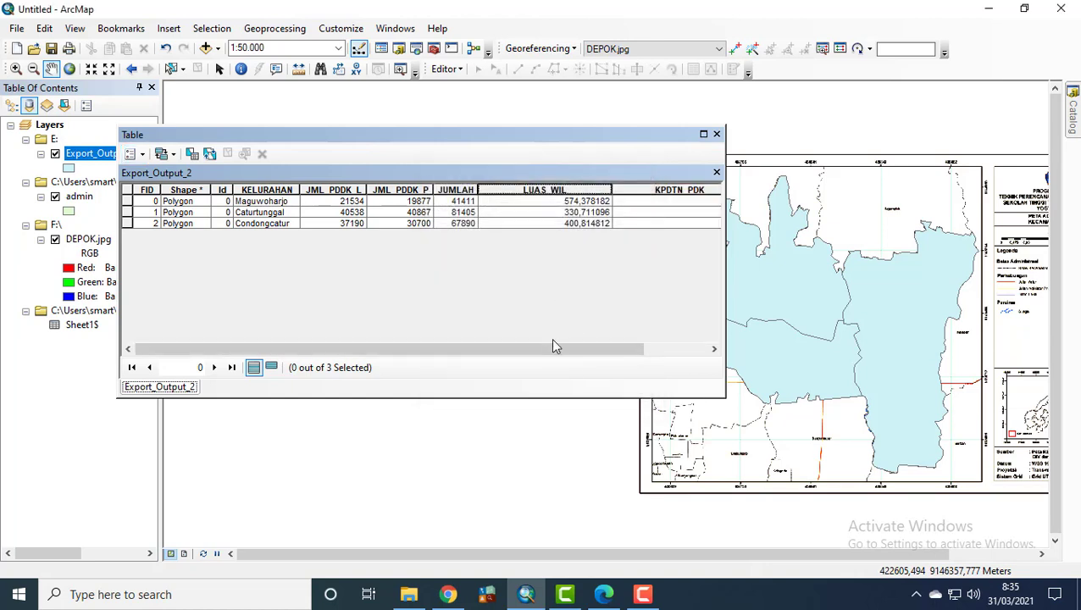
Calculate the KPDTN_PDK field with the expression [JUMLAH] / [LUAS_WIL].
left_click_drag(553, 346, 669, 362)
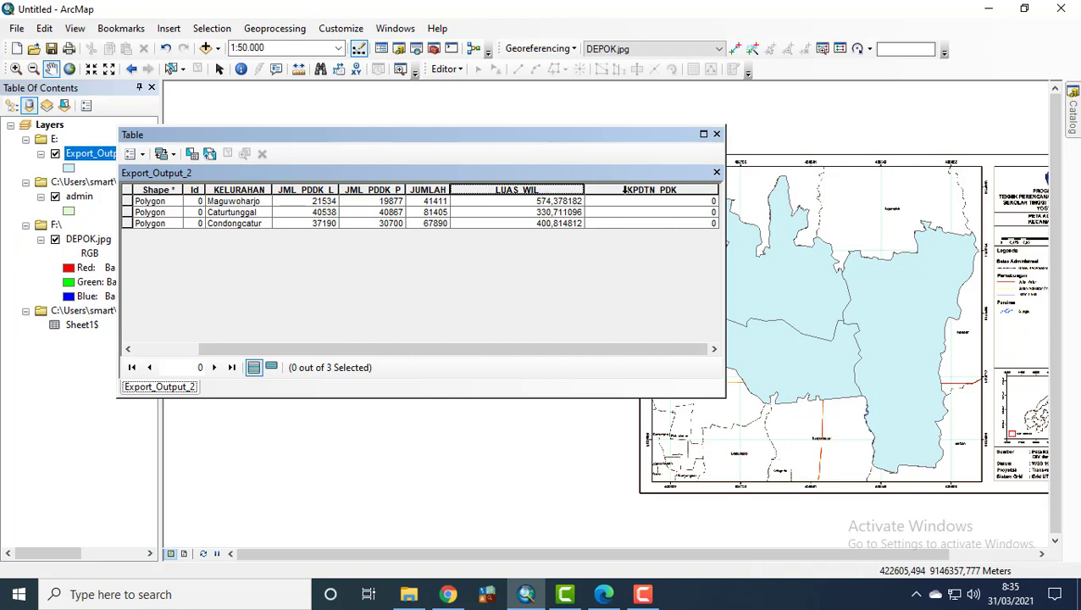
right_click(624, 190)
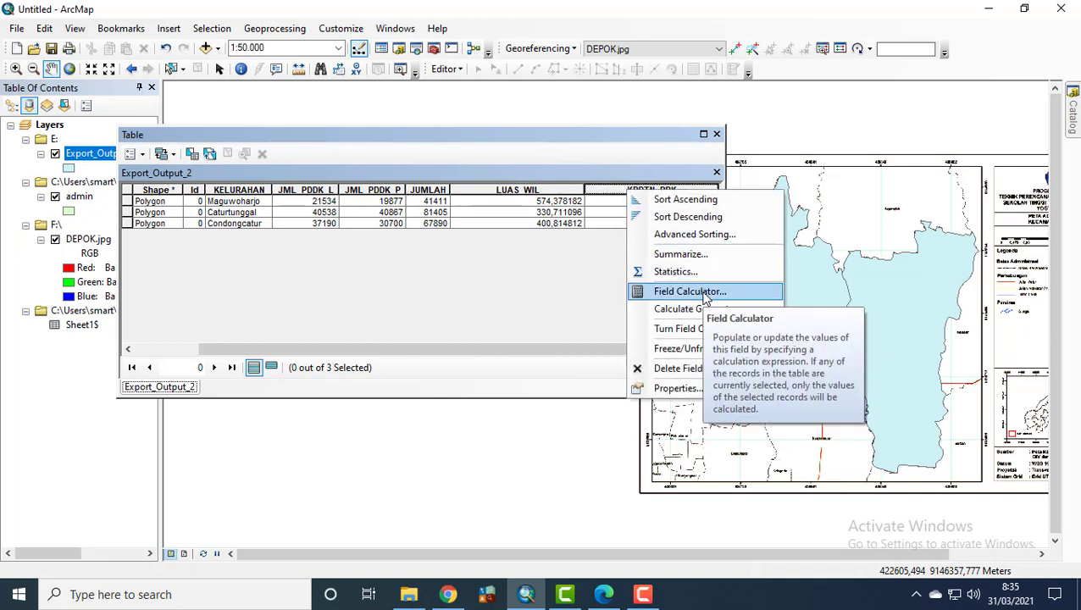
left_click(705, 299)
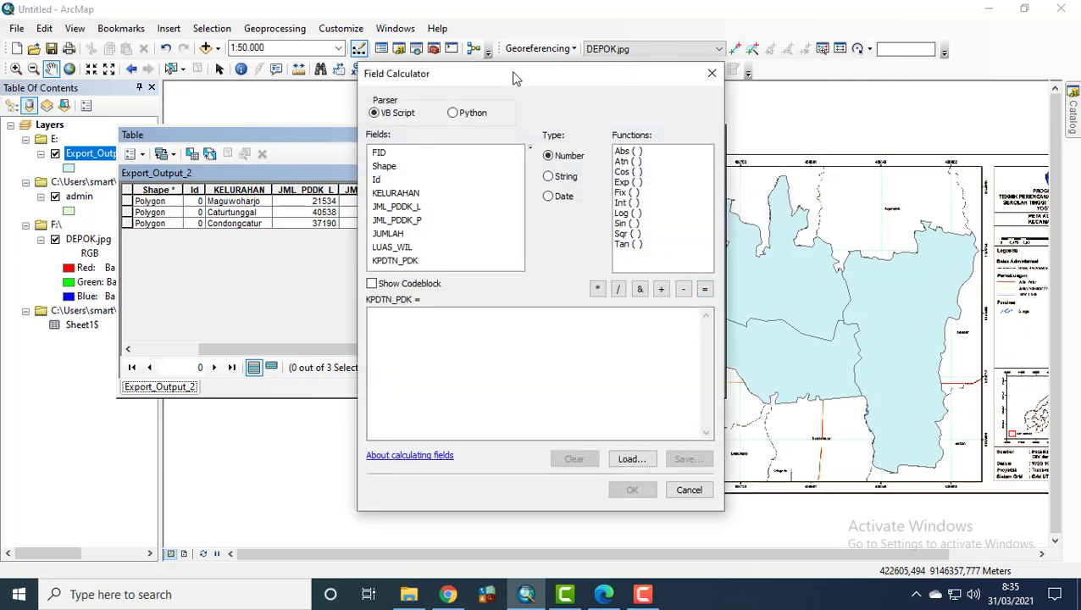
left_click_drag(512, 78, 830, 114)
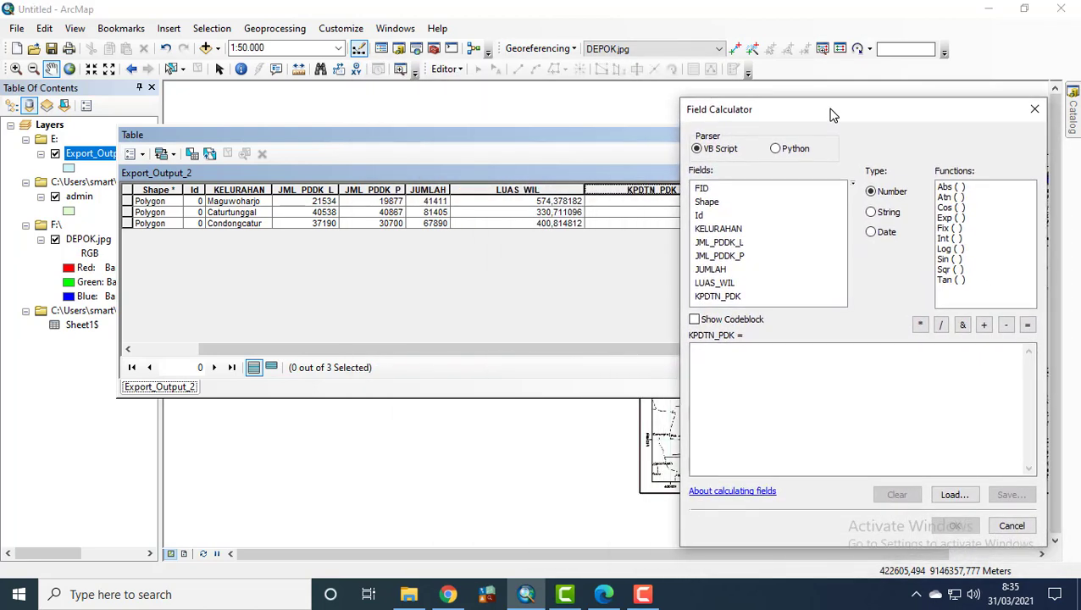
left_click(755, 373)
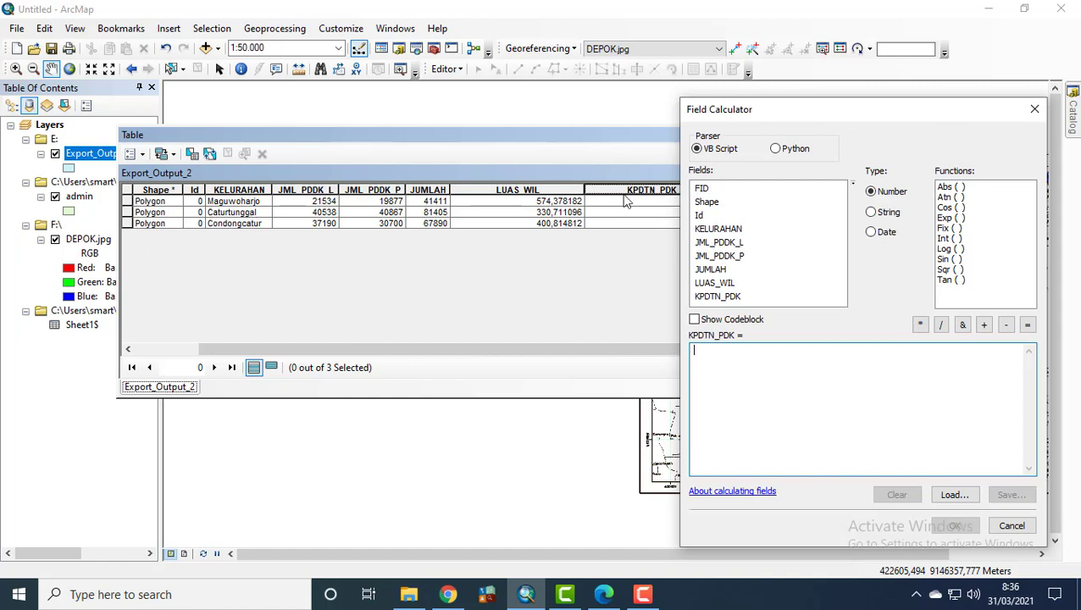
double_click(717, 272)
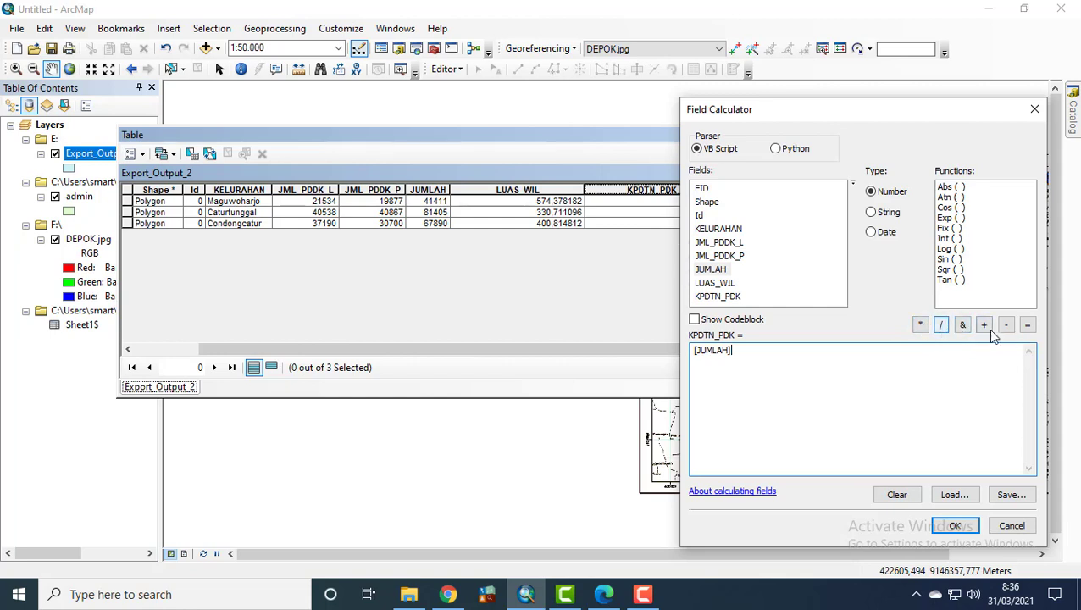
left_click(940, 326)
double_click(720, 283)
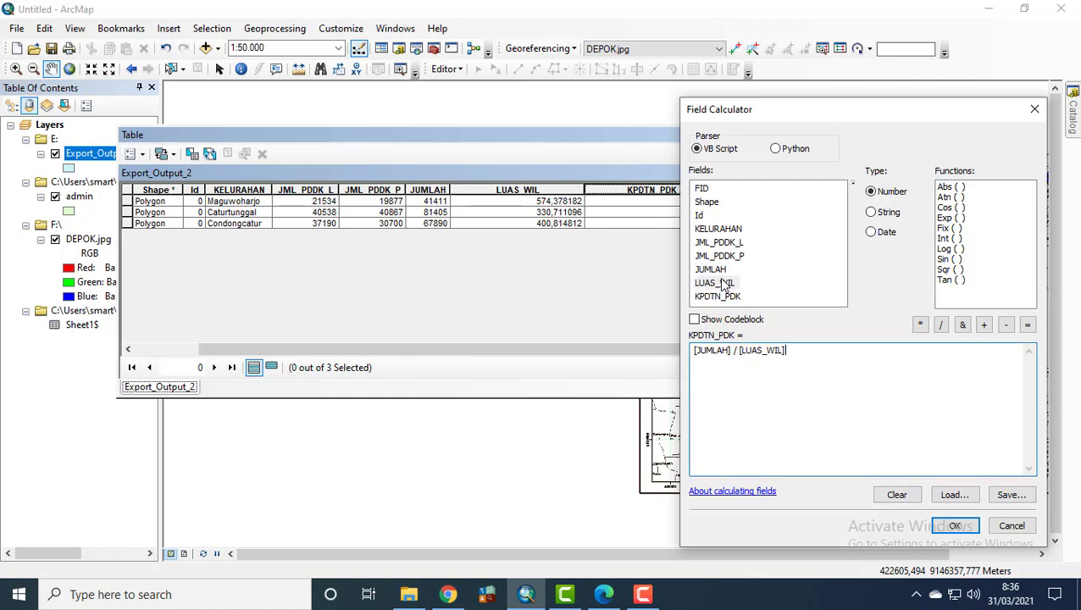
left_click(955, 526)
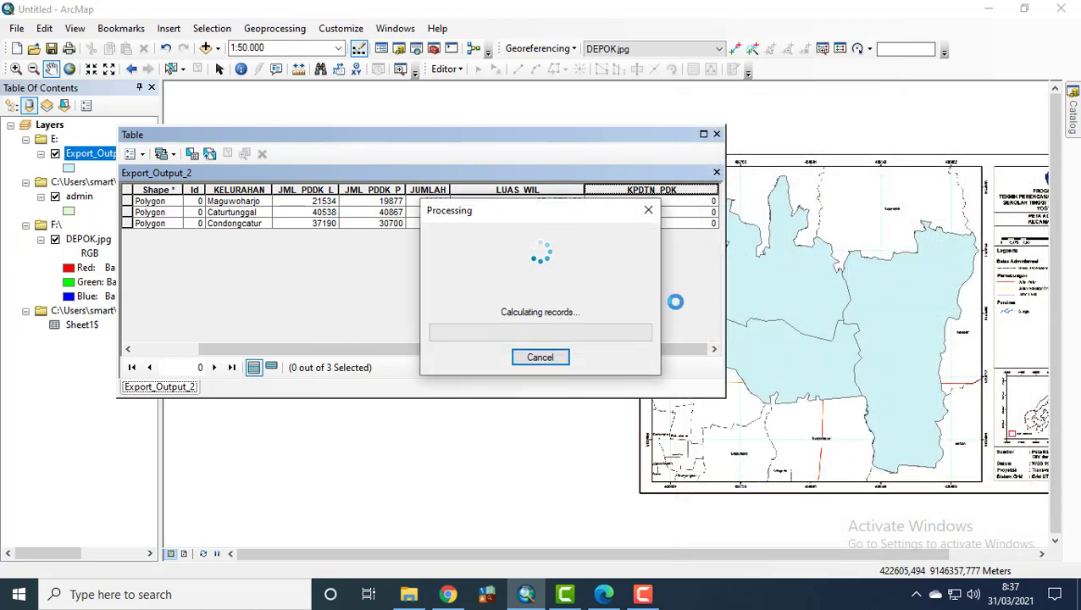